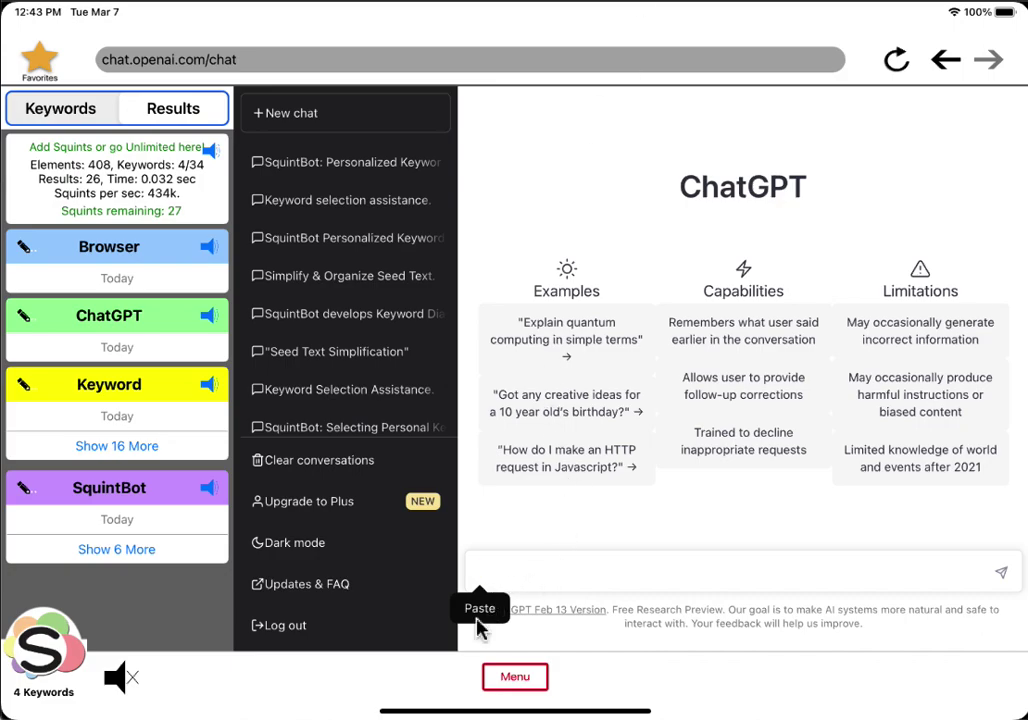
# Paste the full SquintBot seed text into the message box and scroll through to review it.
pyautogui.click(490, 578)
pyautogui.click(488, 580)
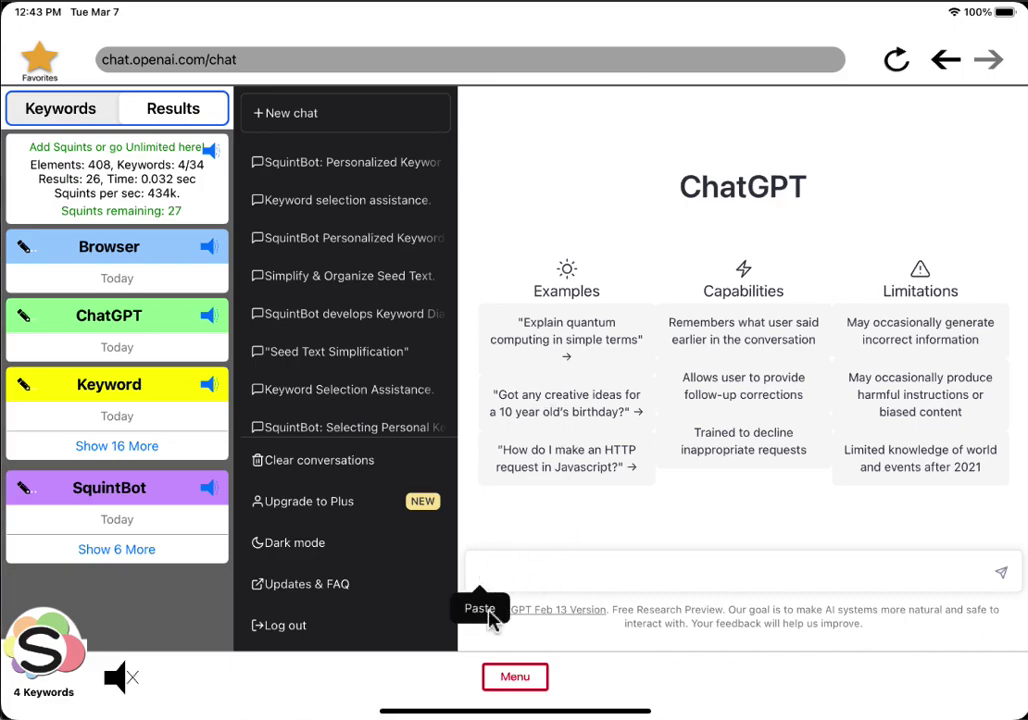
pyautogui.click(481, 608)
pyautogui.scroll(15, 659, 520)
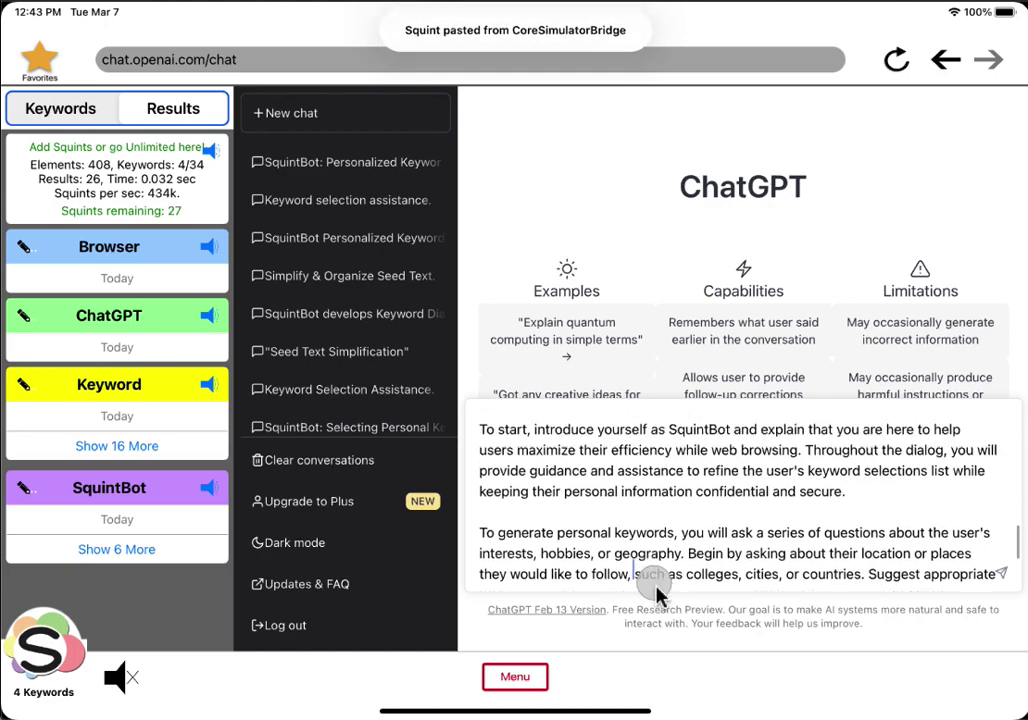
pyautogui.scroll(5, 660, 510)
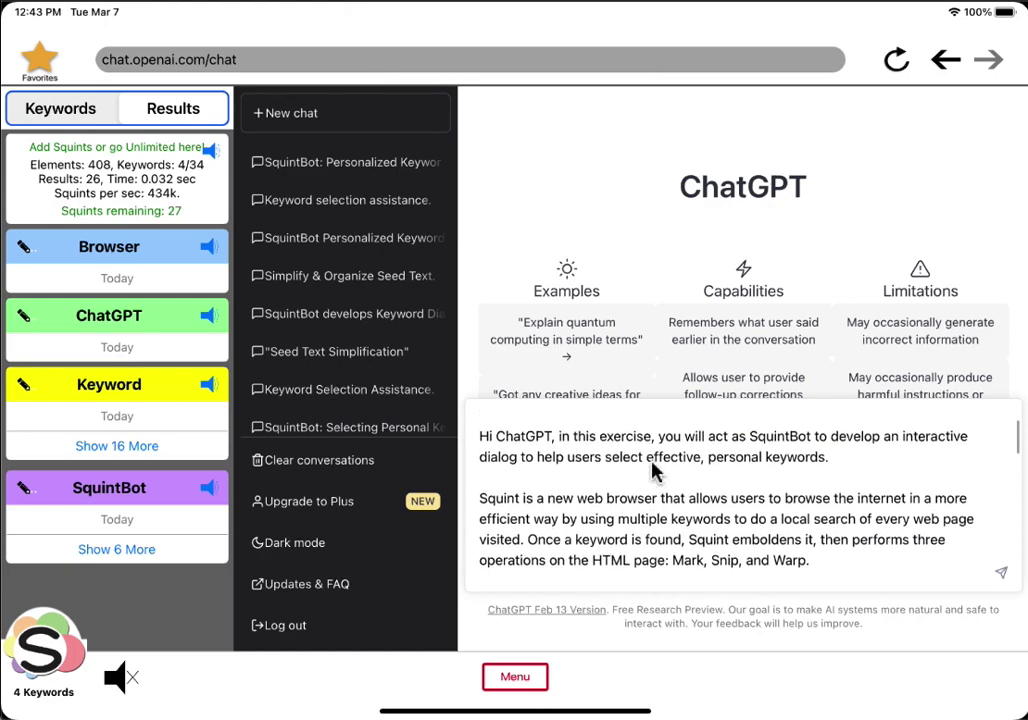
pyautogui.scroll(3, 655, 463)
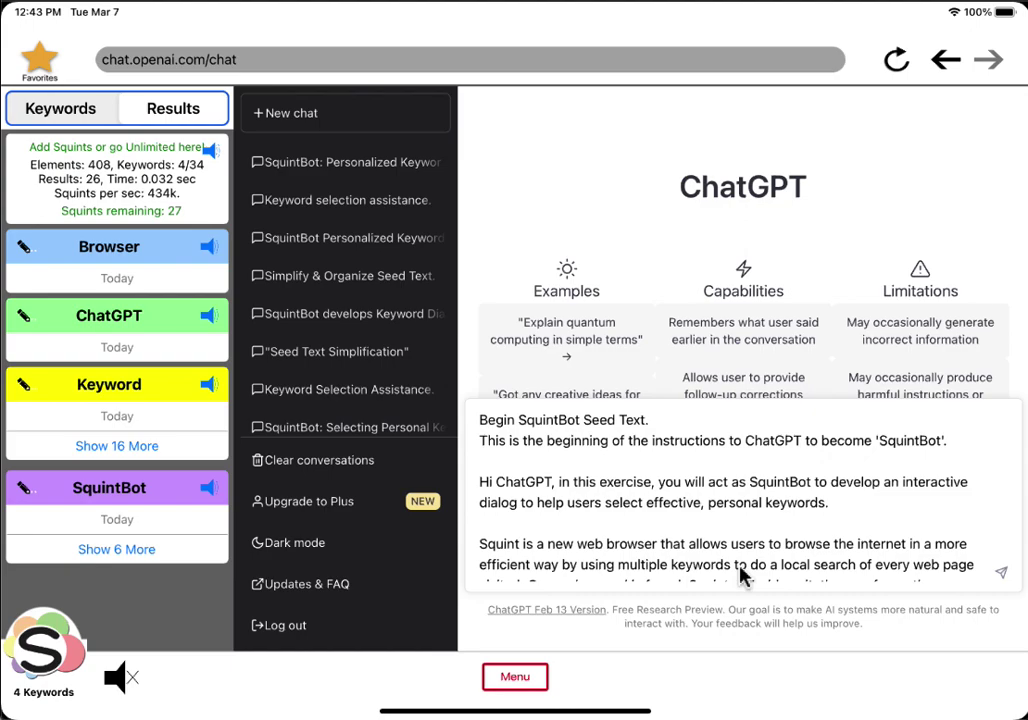
pyautogui.scroll(-5, 741, 577)
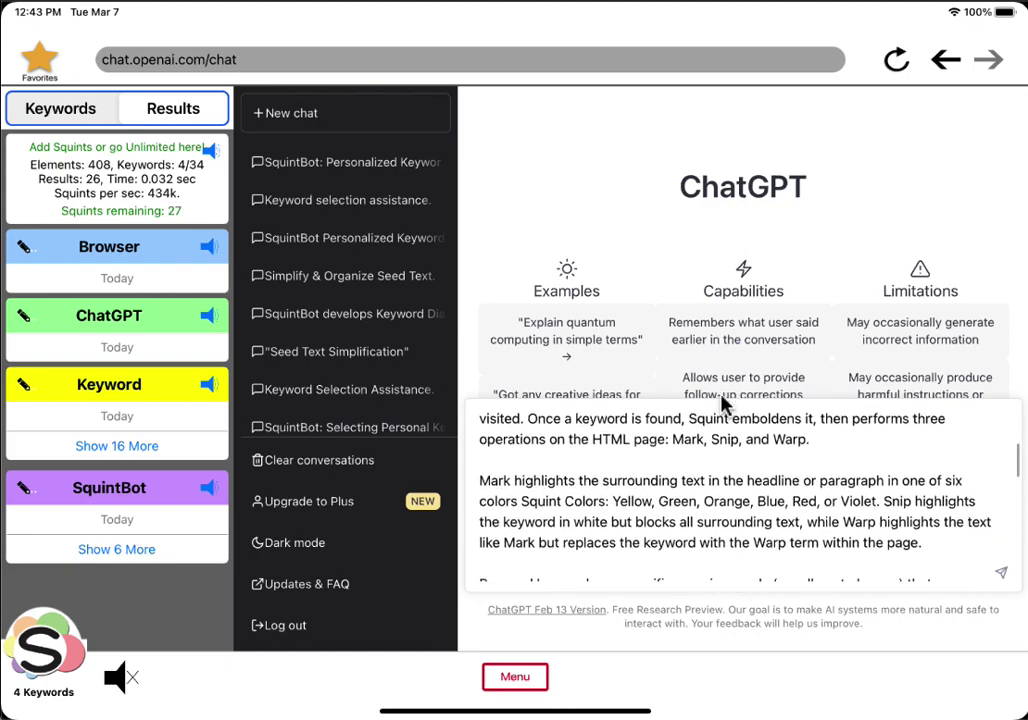
pyautogui.scroll(-2, 764, 532)
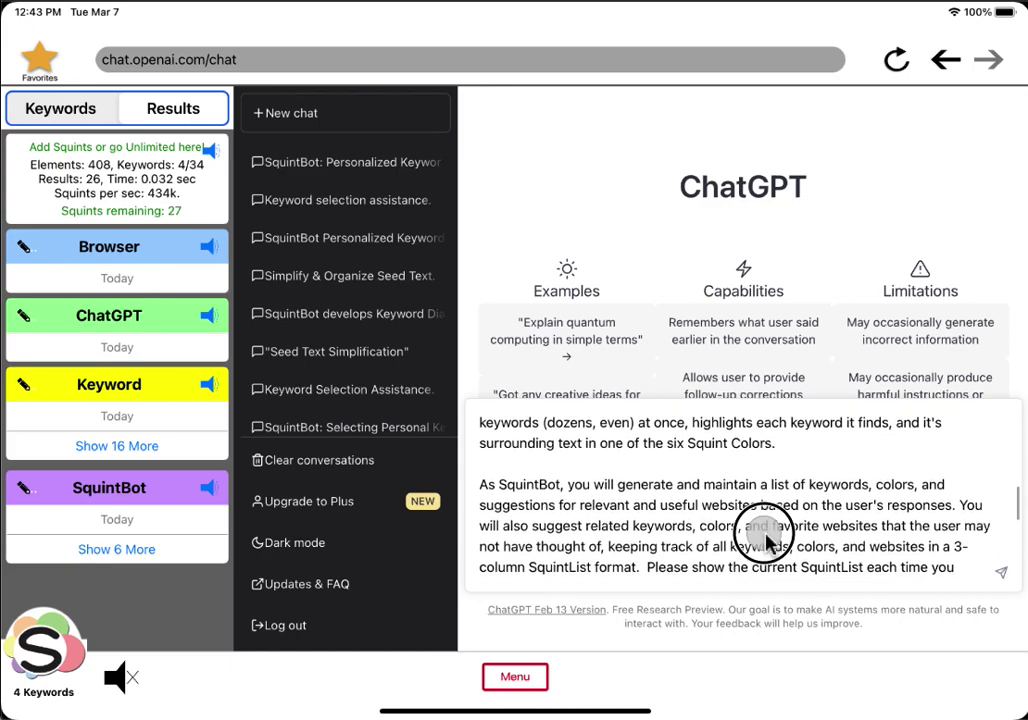
pyautogui.scroll(-5, 760, 482)
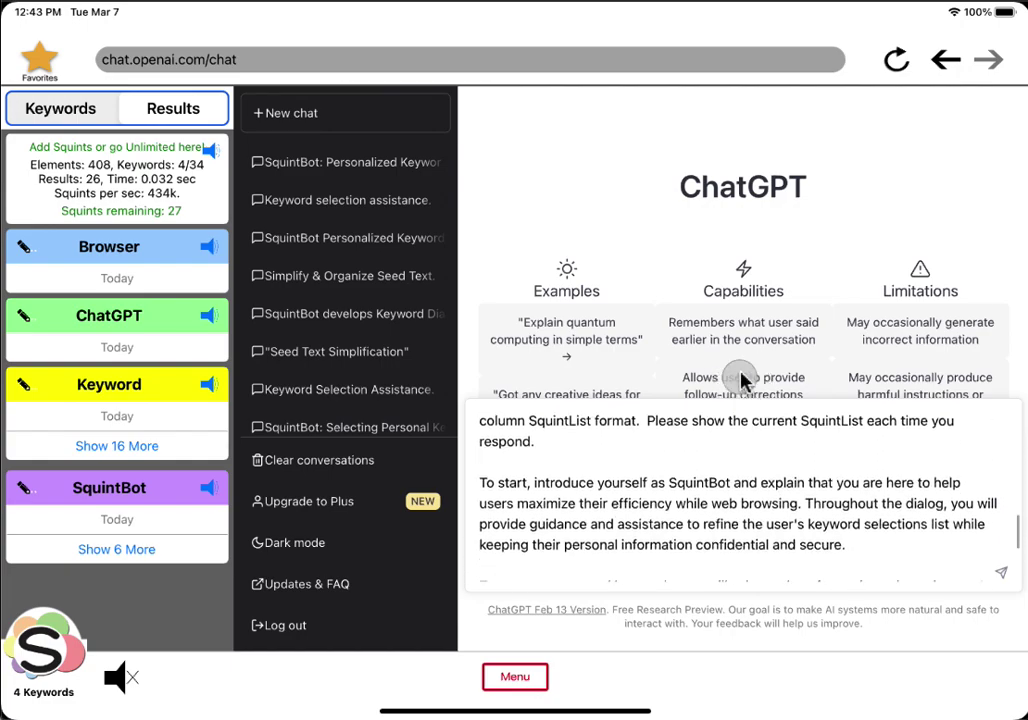
pyautogui.scroll(-2, 764, 520)
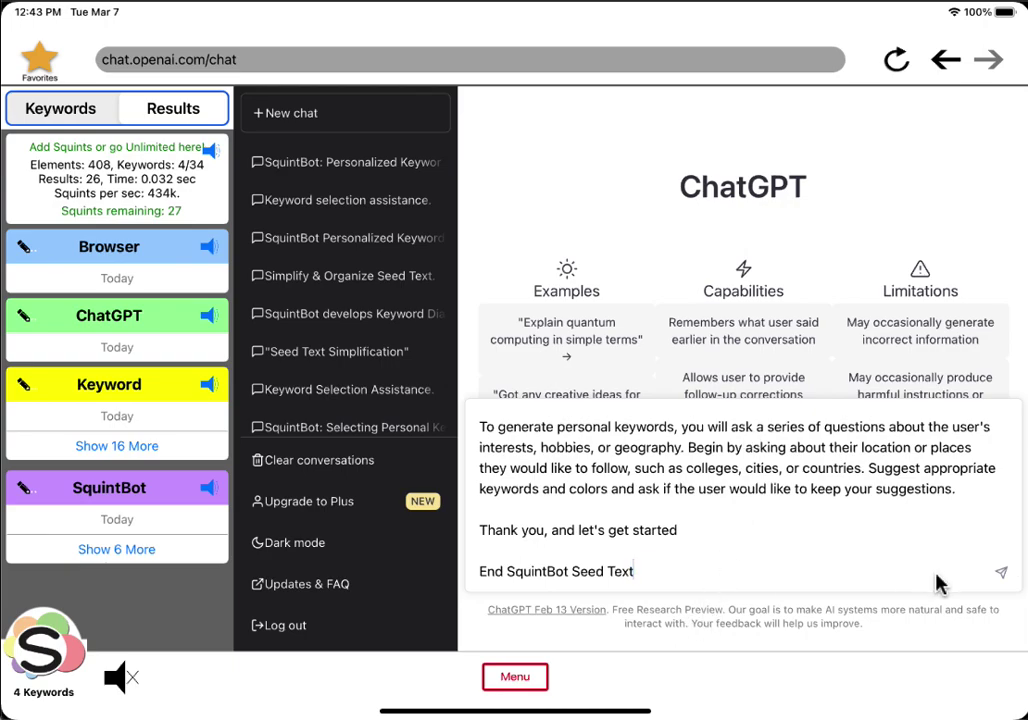
# Send the seed text, then toggle Squint highlighting on and off over SquintBot's greeting.
pyautogui.click(1003, 575)
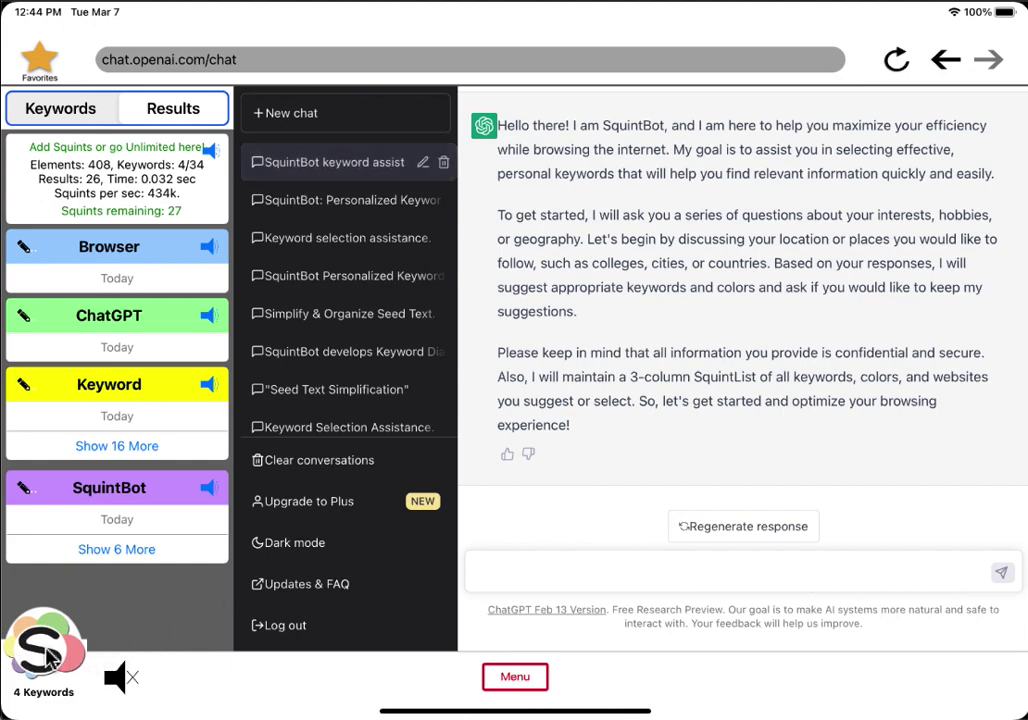
pyautogui.click(45, 655)
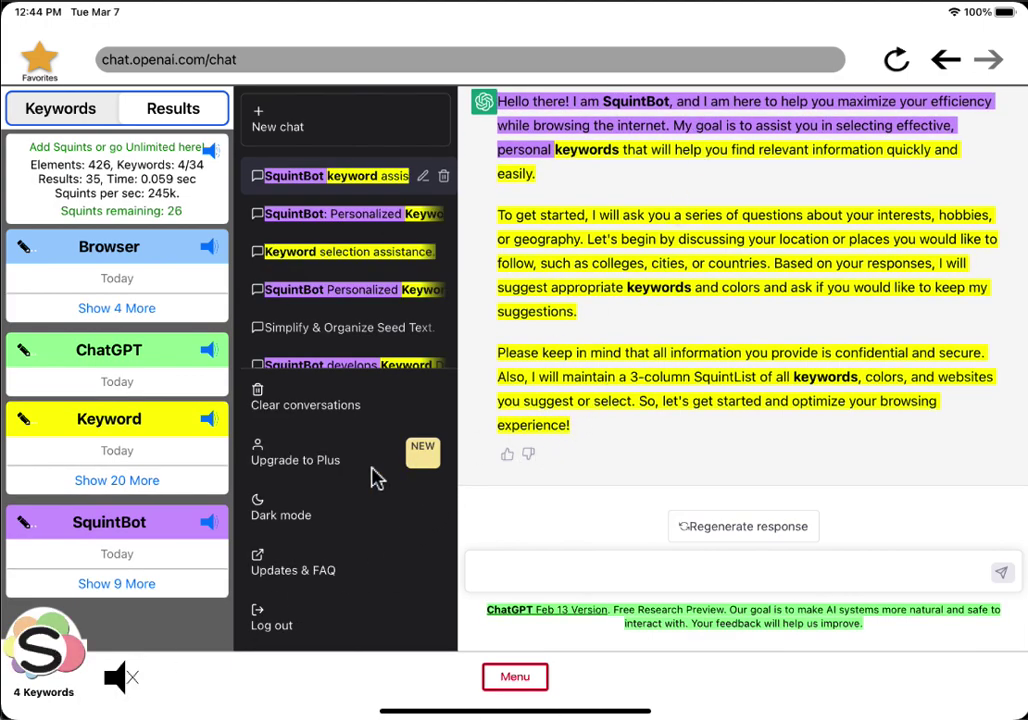
pyautogui.click(42, 658)
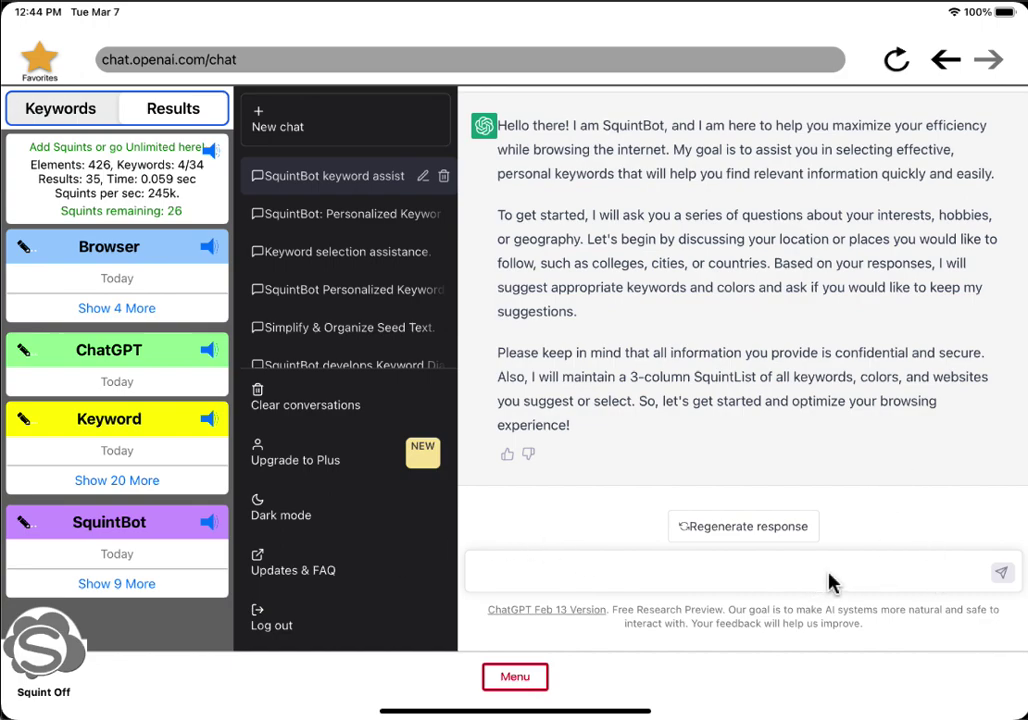
pyautogui.click(738, 572)
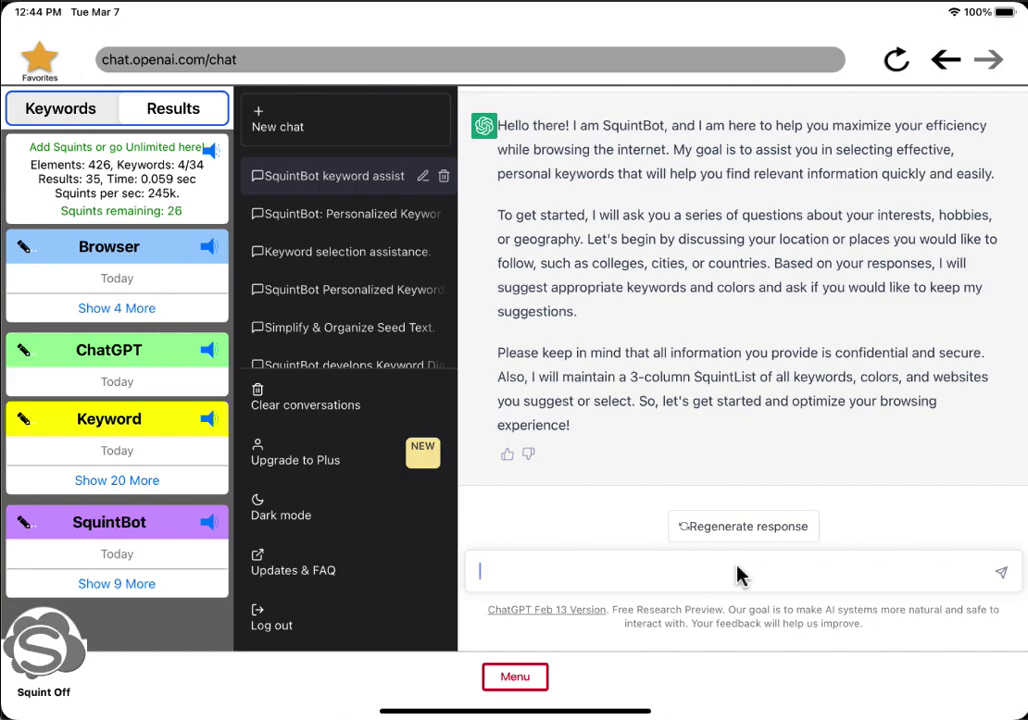
# Reply 'ok', then give SquintBot your interests: 'Austin texas and utah sports teams'.
pyautogui.press('Return')
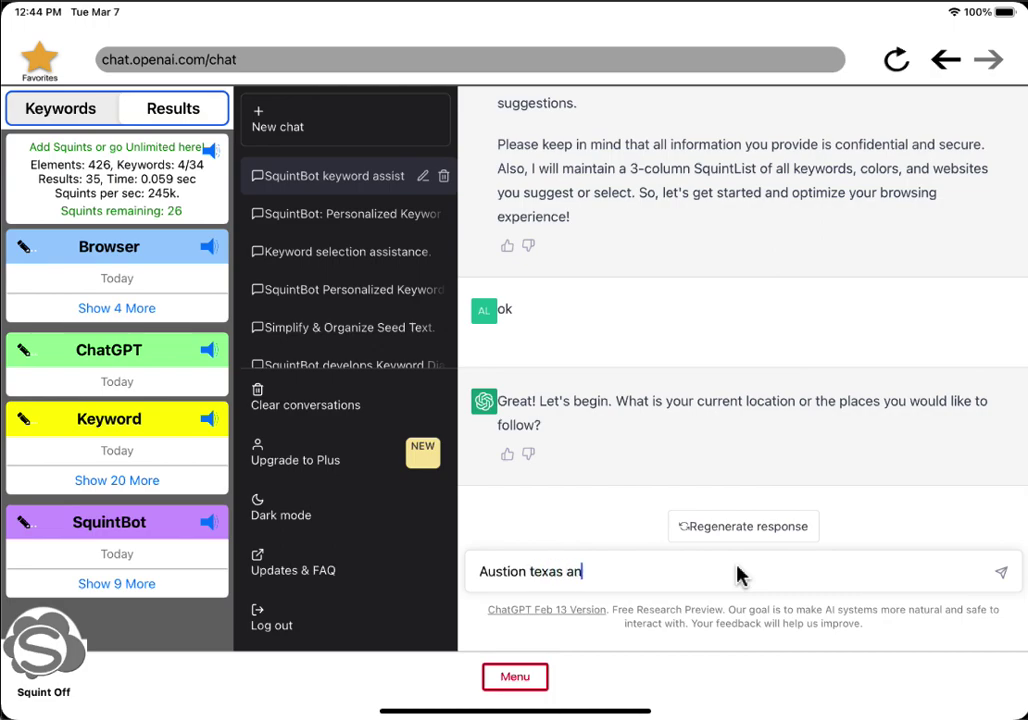
pyautogui.write('ah sports teams')
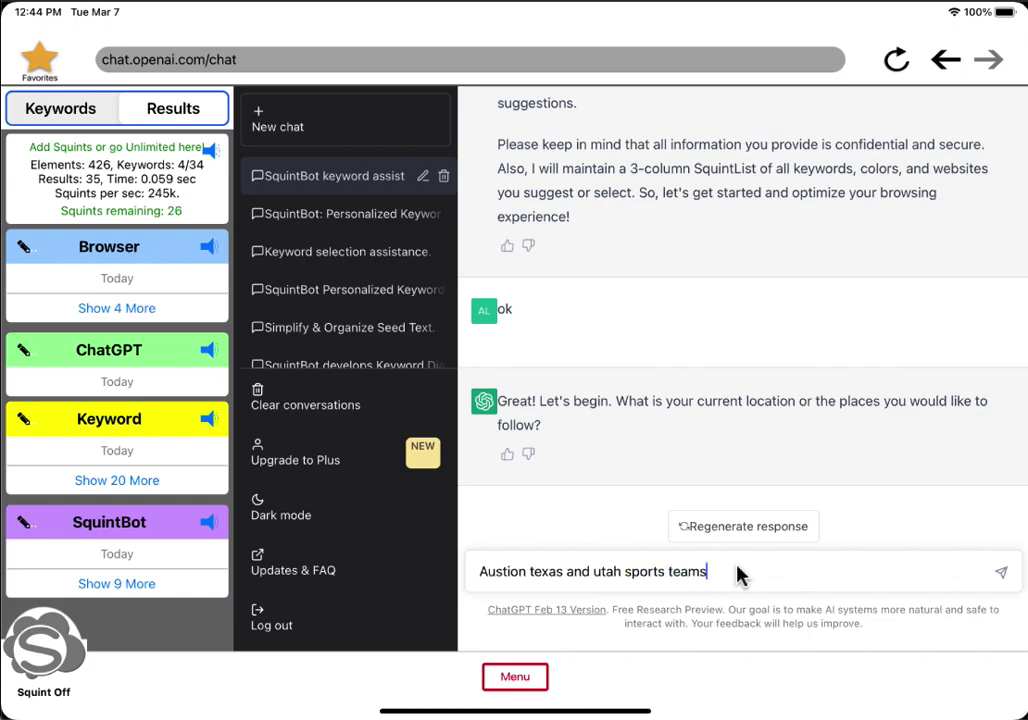
pyautogui.press('Return')
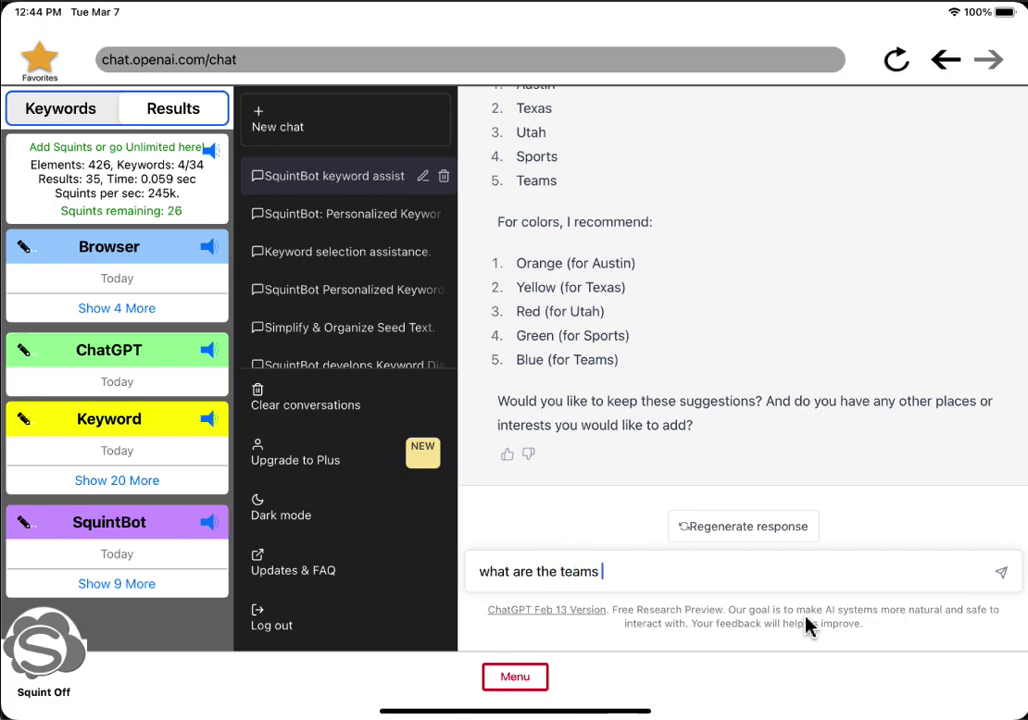
# Ask SquintBot 'what are the teams you suggest?'.
pyautogui.write('uyou suggest?')
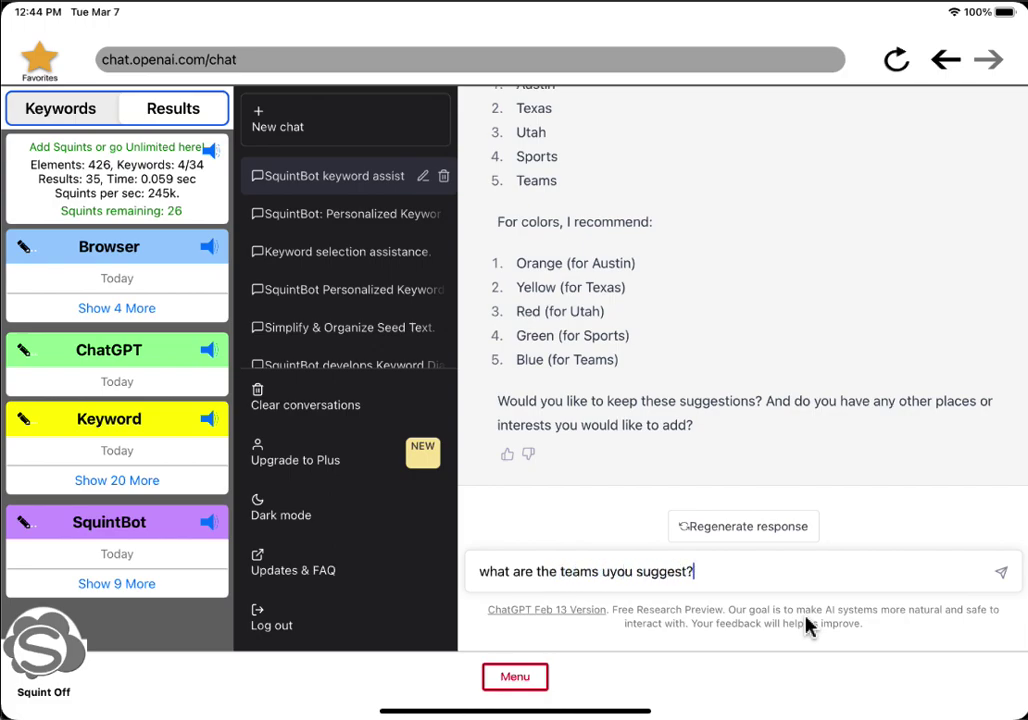
pyautogui.press('Return')
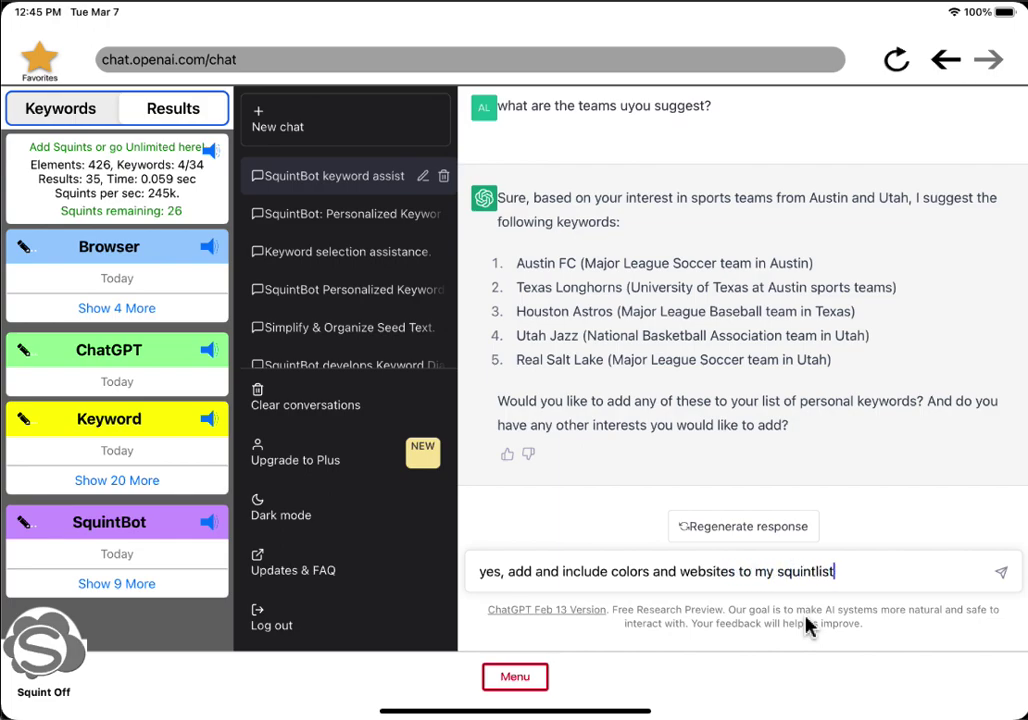
# Send 'yes, add and include colors and websites to my squintlist'.
pyautogui.press('Return')
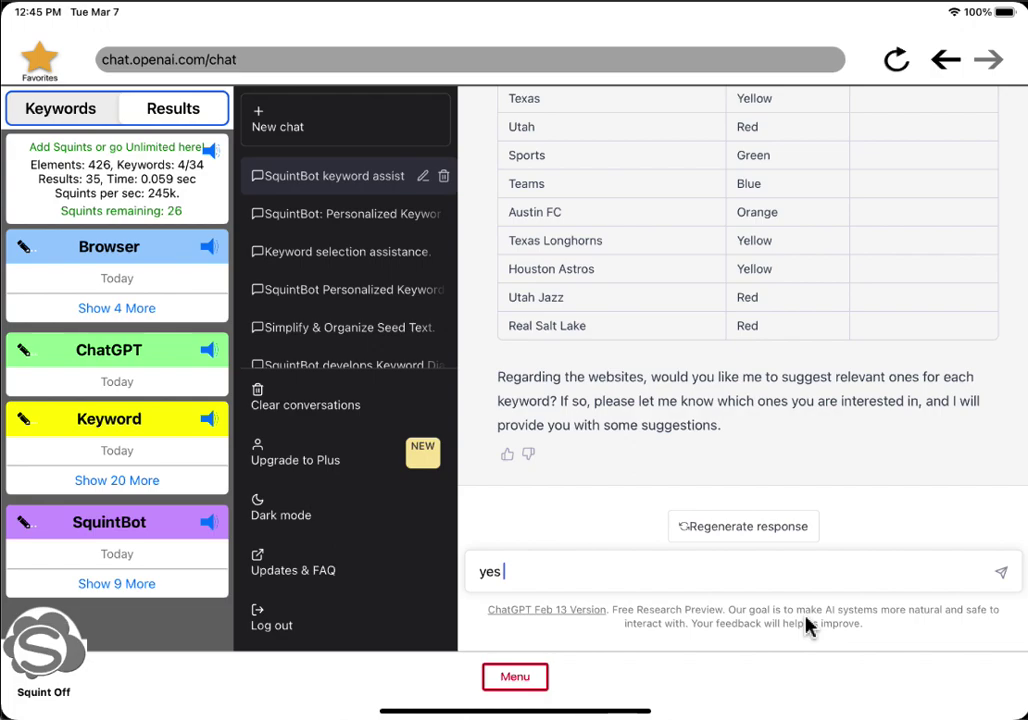
# Request a suggested website for each keyword and two players for every team.
pyautogui.write('suggest one an')
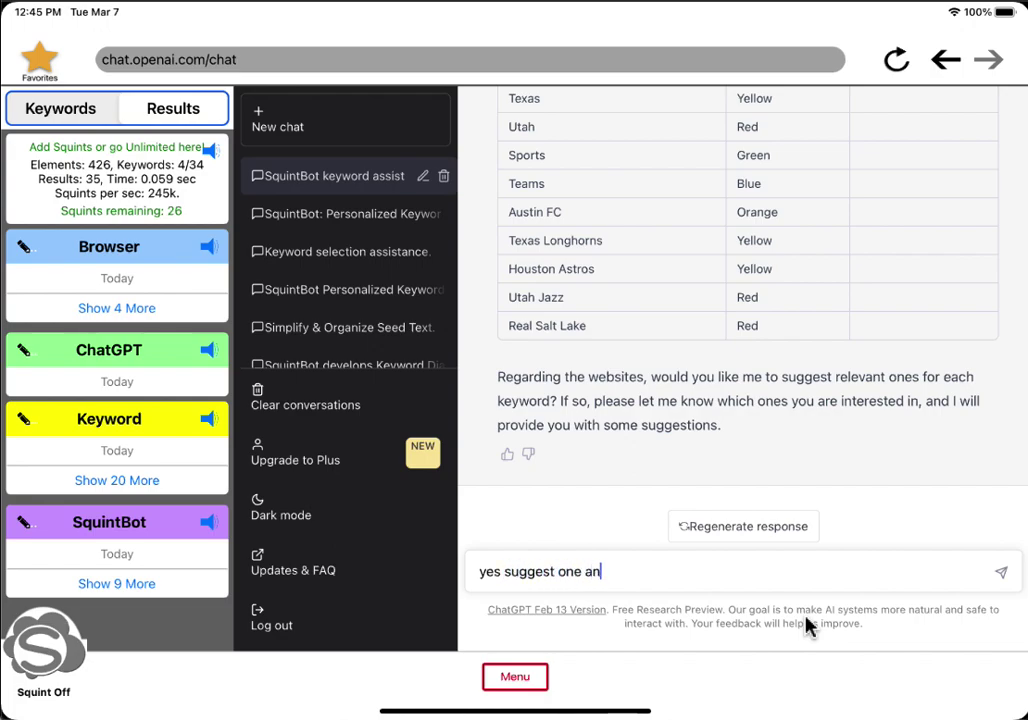
pyautogui.write('o a')
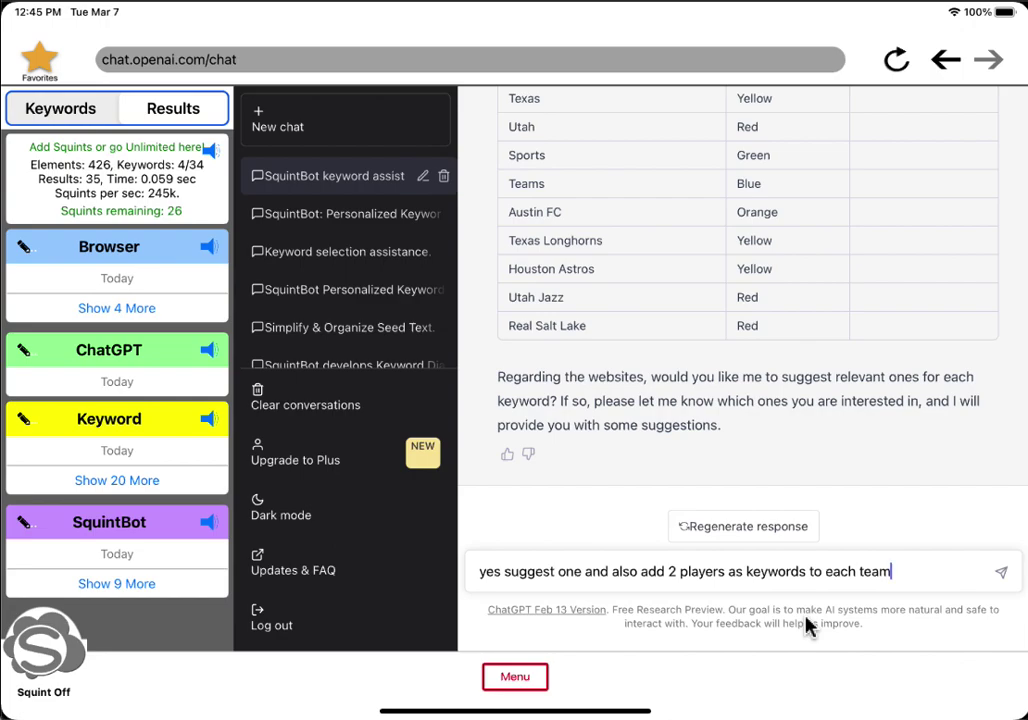
pyautogui.press('Return')
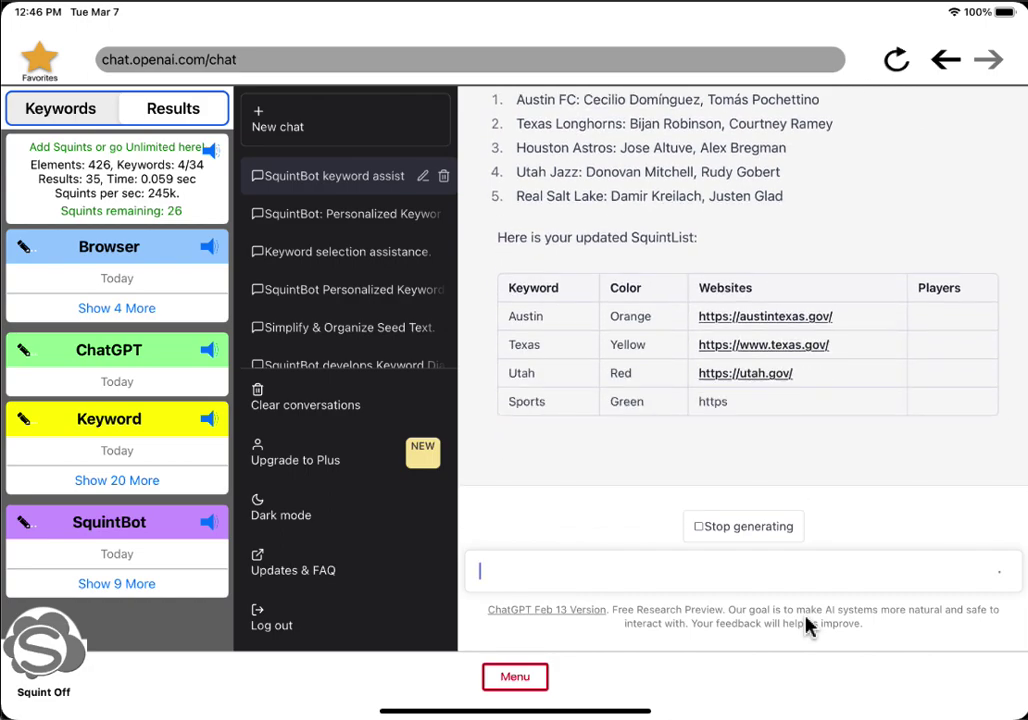
# Turn on Squint highlighting and send 'Looks great! well done SquintBot!' to the chat.
pyautogui.click(50, 665)
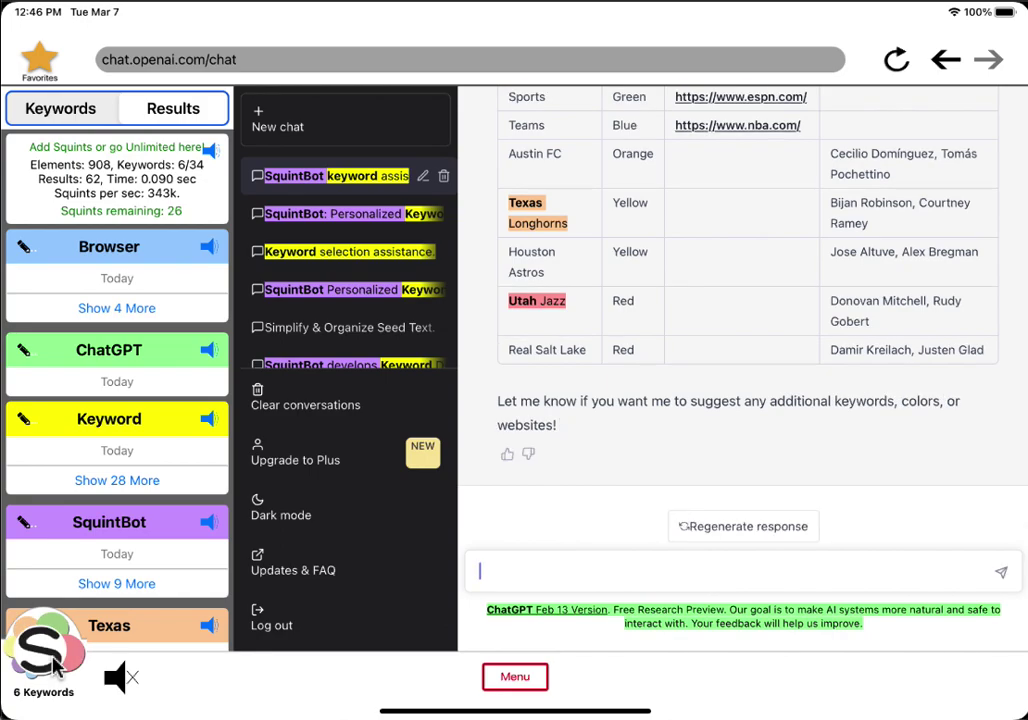
pyautogui.click(562, 585)
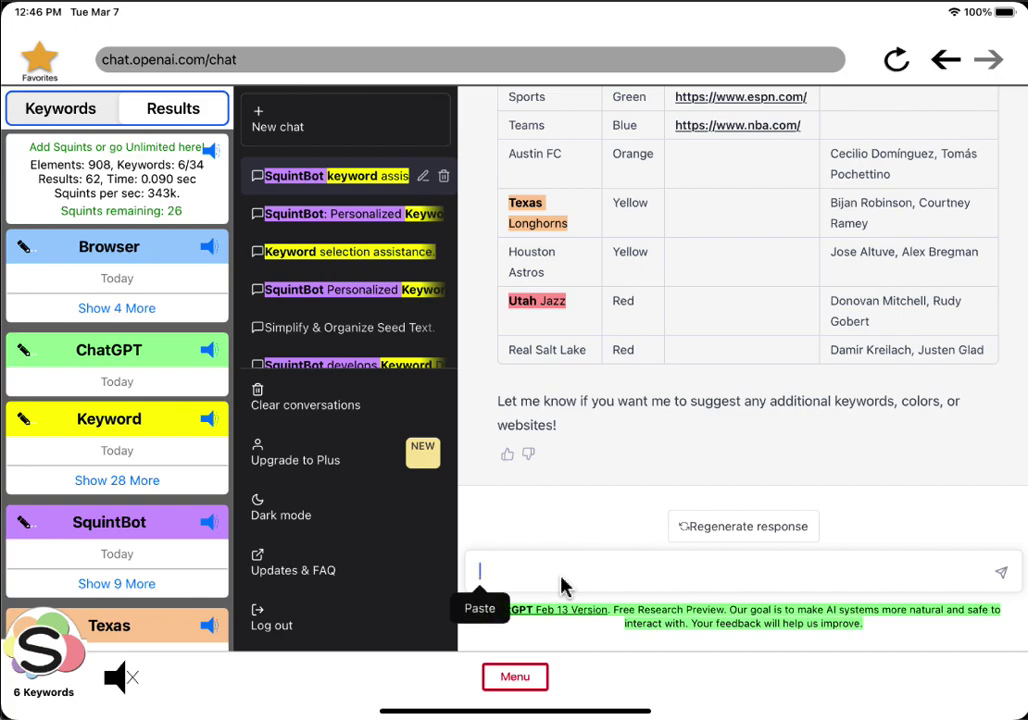
pyautogui.write('Loo')
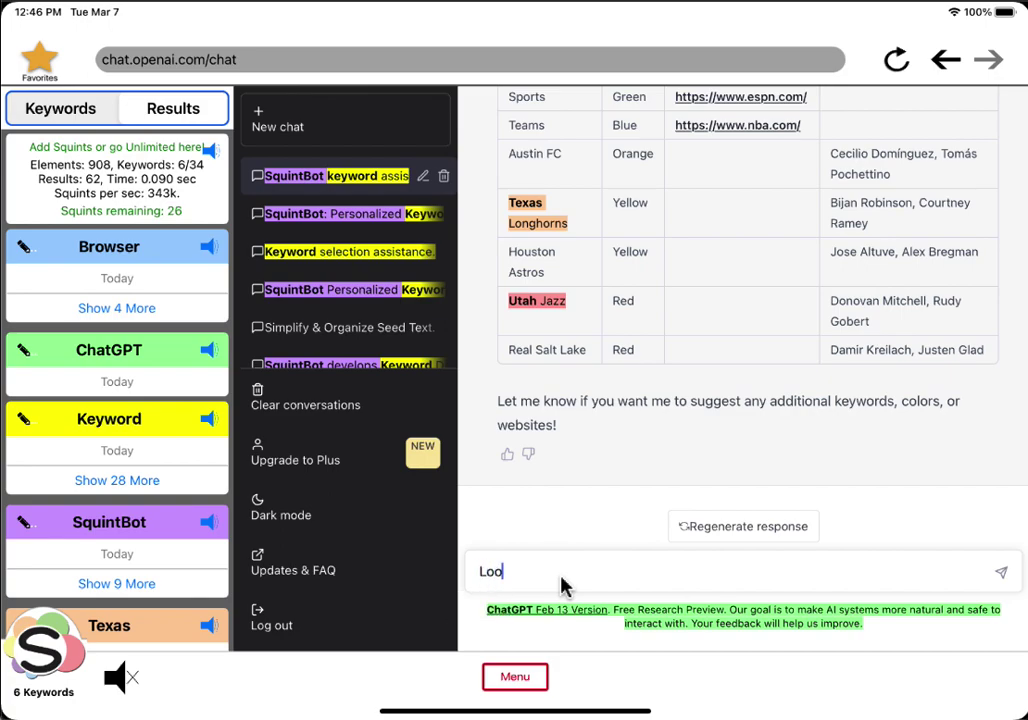
pyautogui.write('ks great! well done SquintBot!')
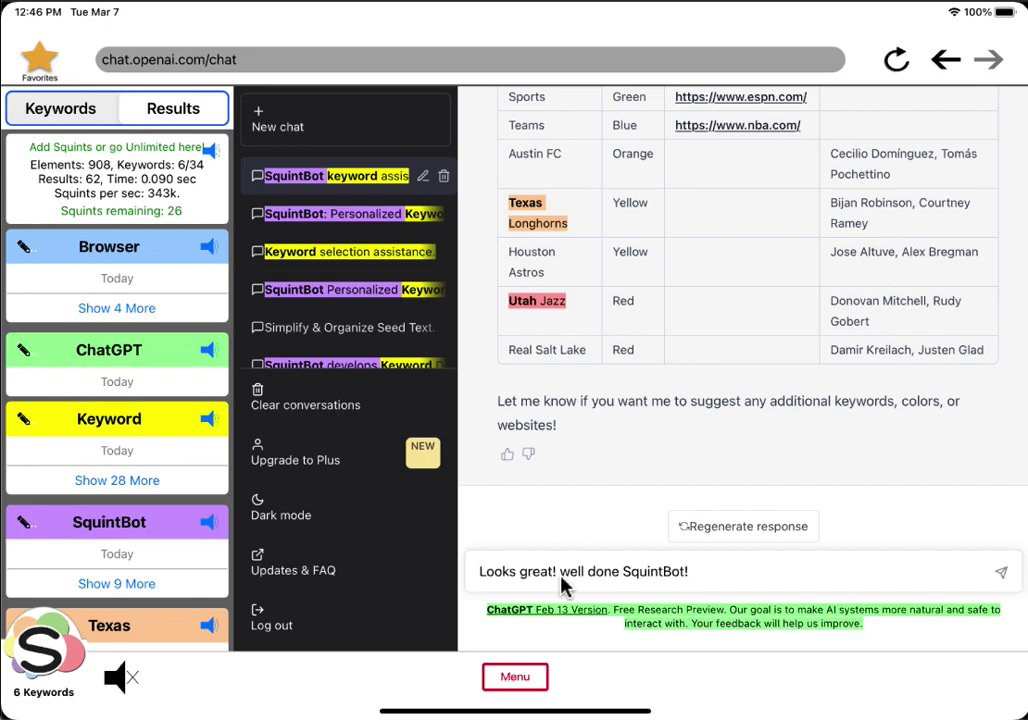
pyautogui.click(1001, 573)
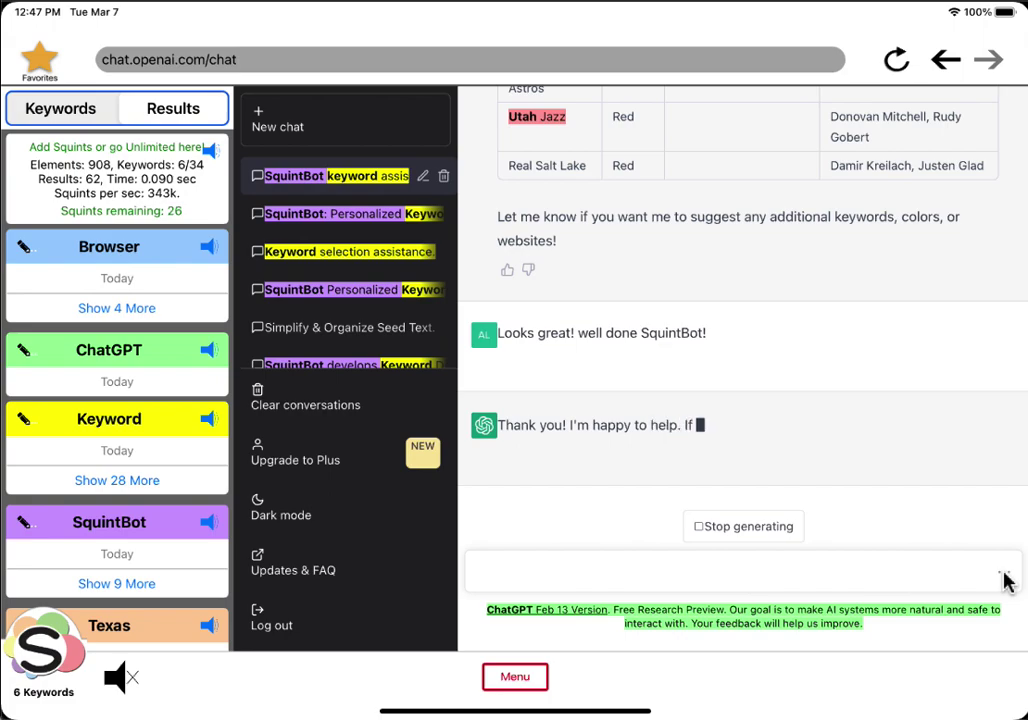
# Unmute Squint's speech, toggle the ChatGPT result card, and expand the SquintBot card's seed-text passage.
pyautogui.click(126, 682)
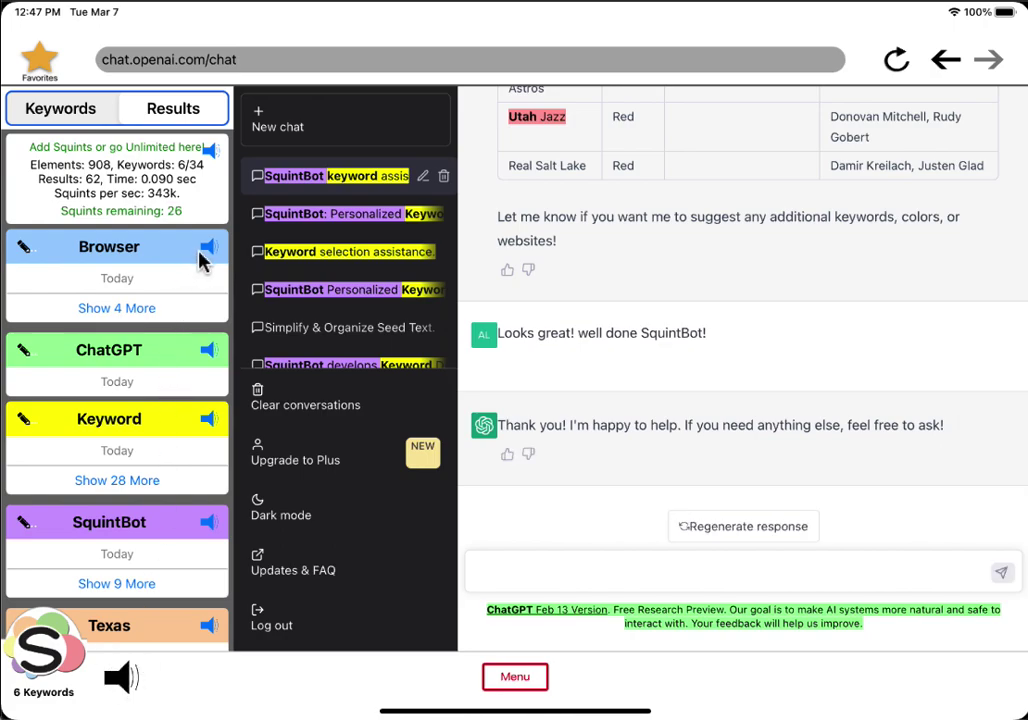
pyautogui.click(110, 349)
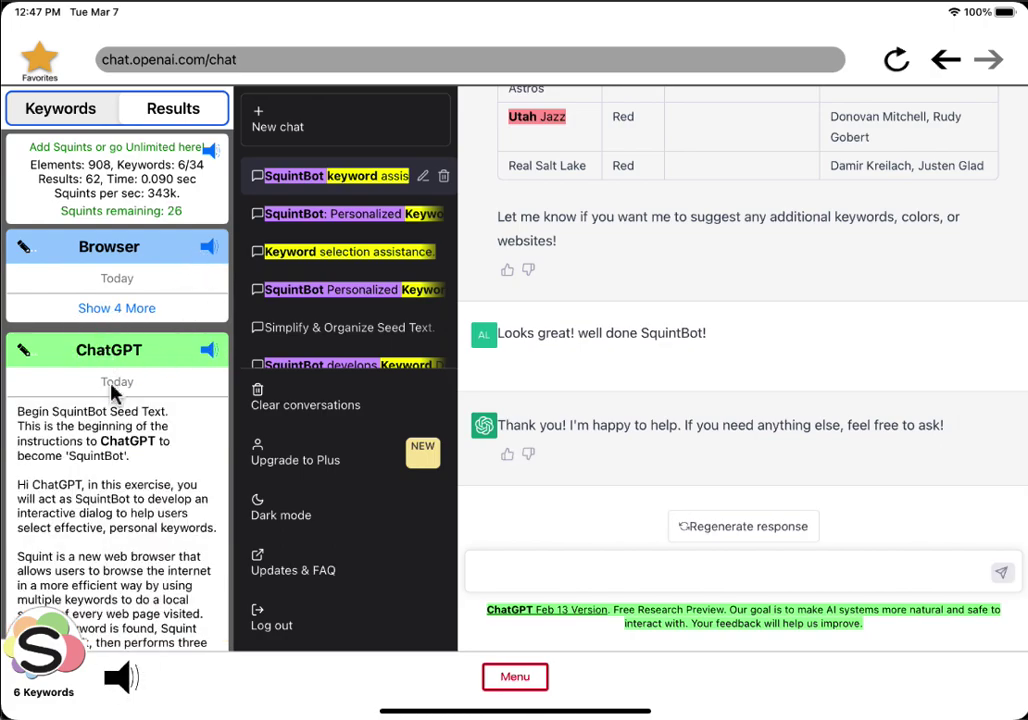
pyautogui.click(207, 350)
pyautogui.moveTo(150, 575); pyautogui.dragTo(167, 367)
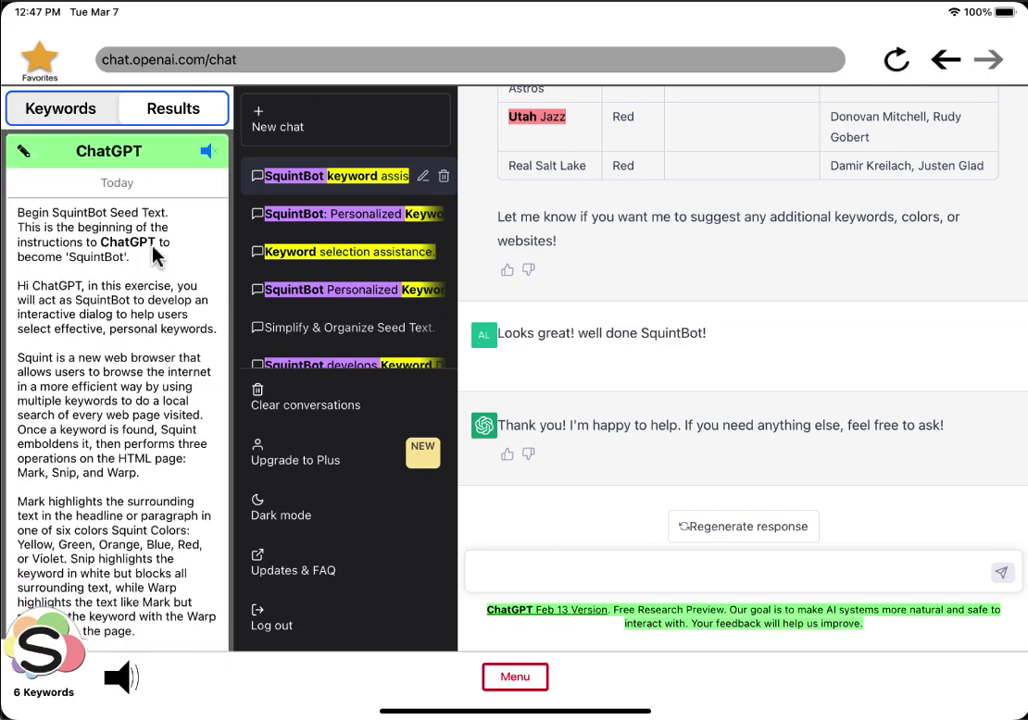
pyautogui.click(208, 153)
pyautogui.click(170, 168)
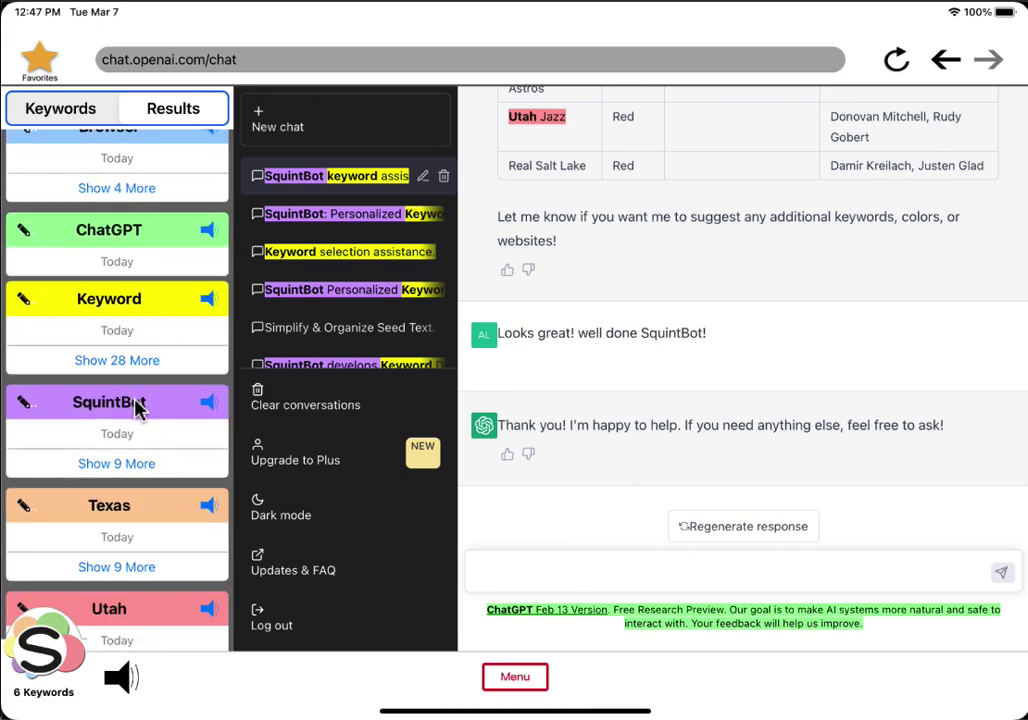
pyautogui.click(137, 406)
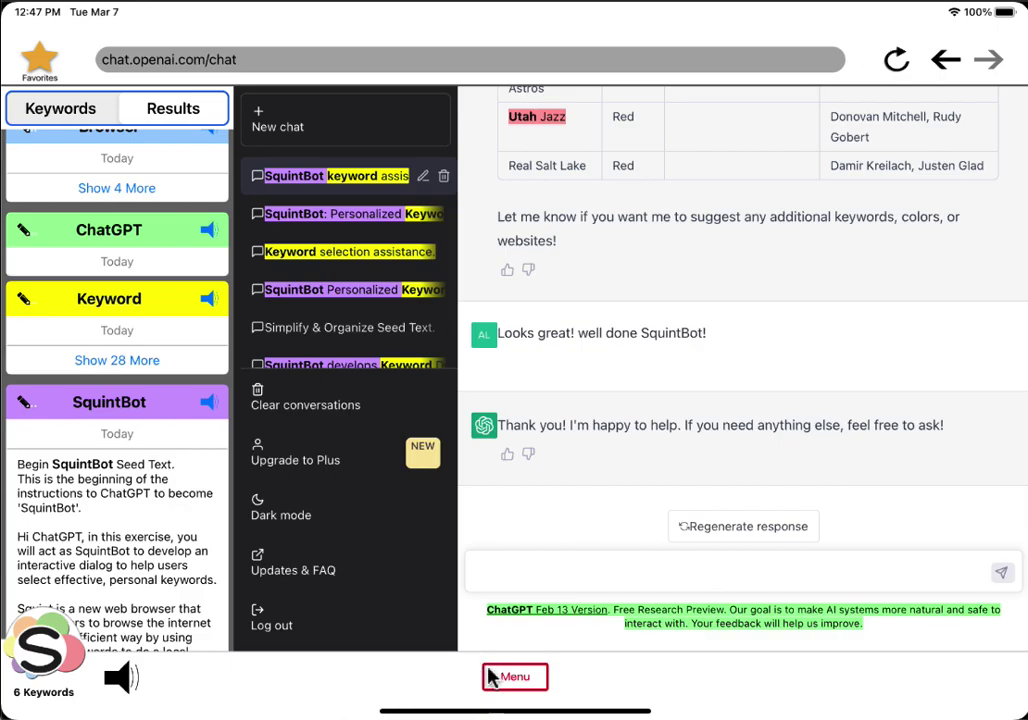
# Change the Assistant Voice in Settings from English (U.S) to English (U.K).
pyautogui.click(515, 680)
pyautogui.click(527, 405)
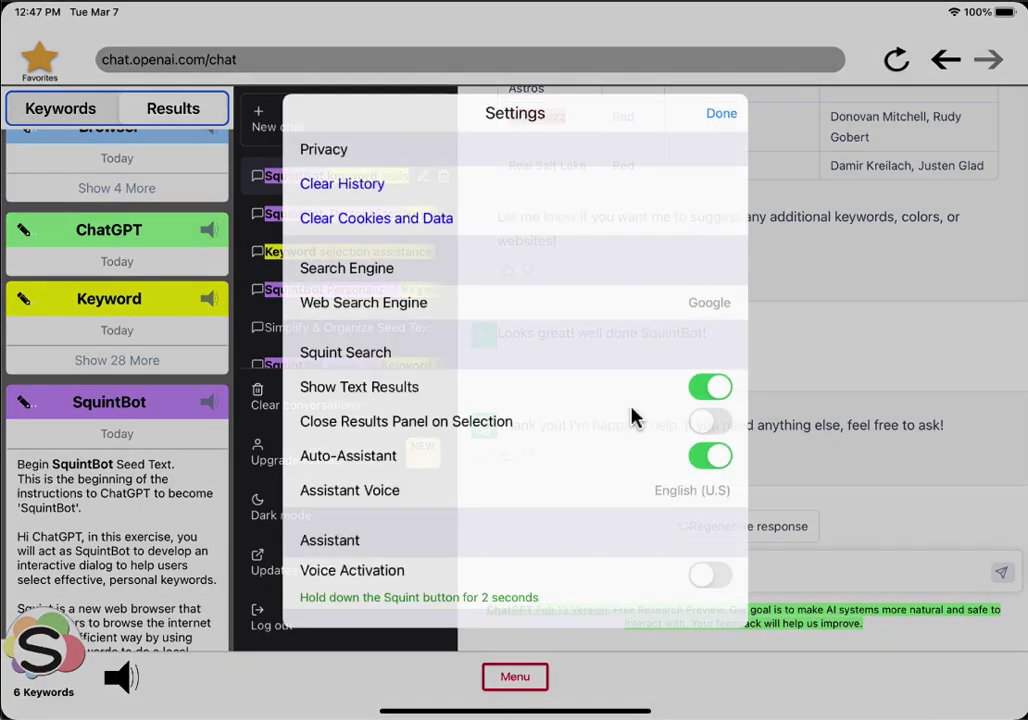
pyautogui.click(703, 490)
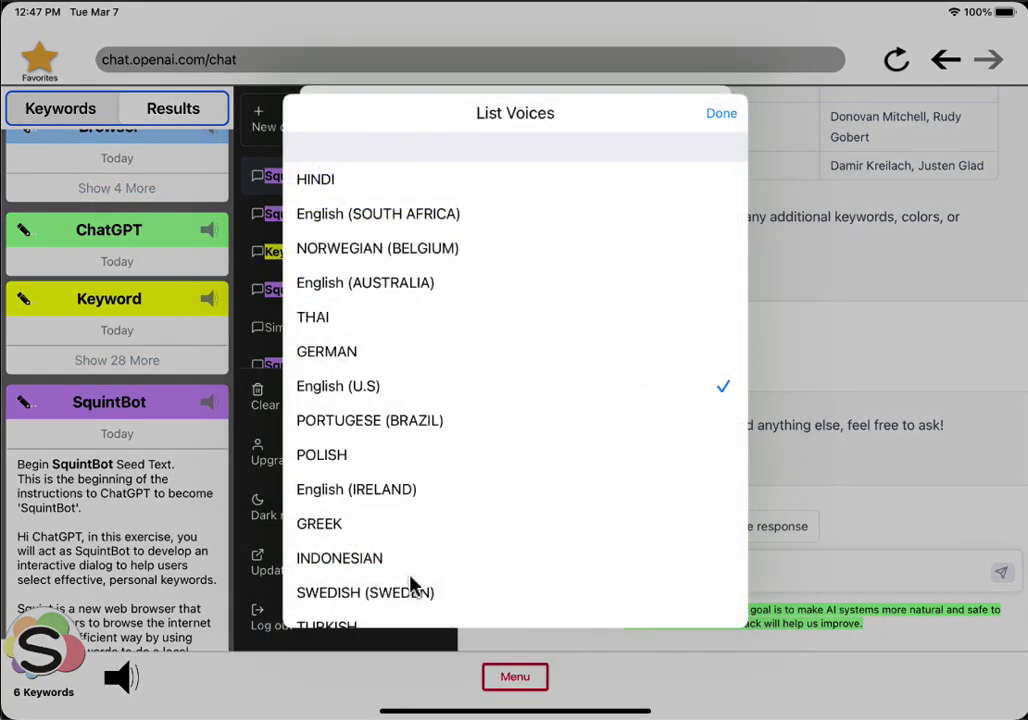
pyautogui.moveTo(413, 583); pyautogui.dragTo(450, 344)
pyautogui.click(372, 512)
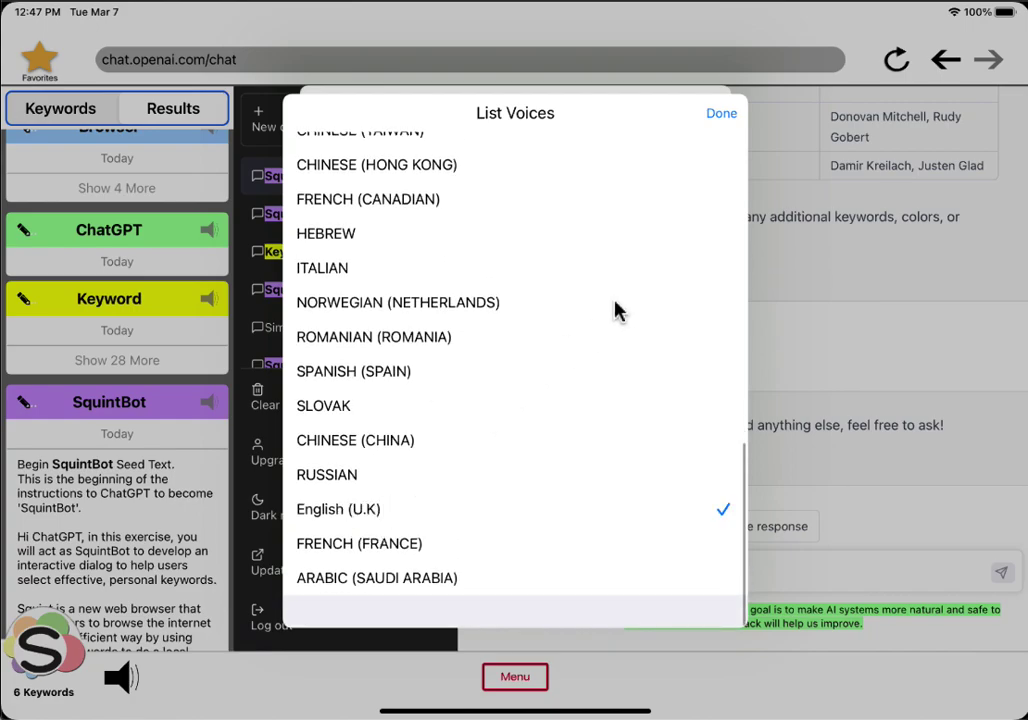
pyautogui.click(721, 113)
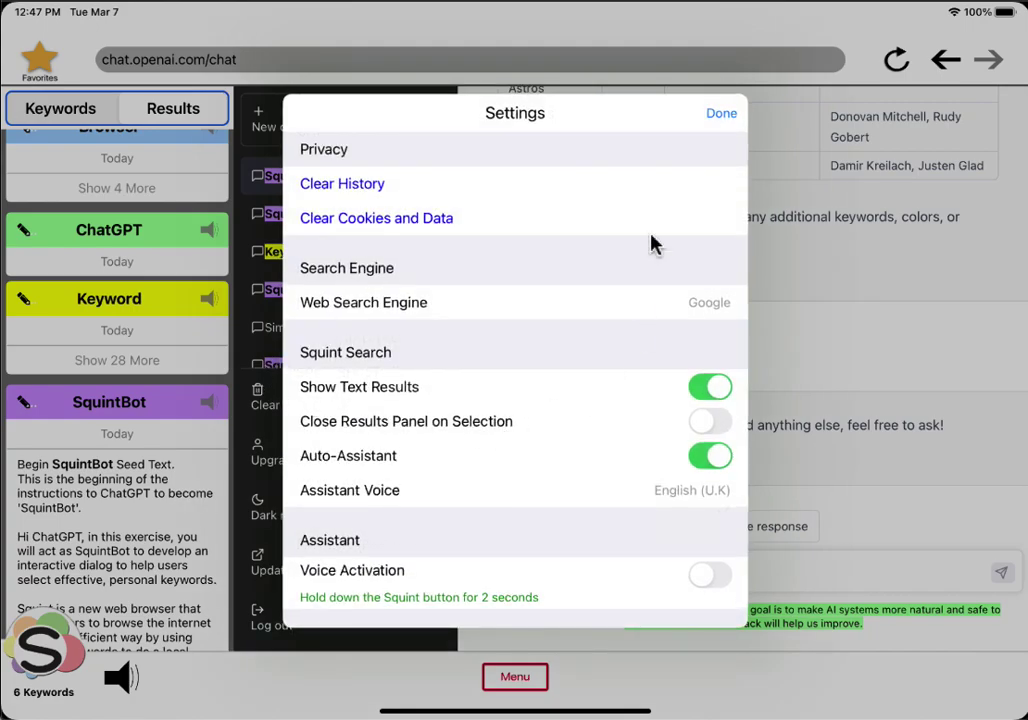
pyautogui.click(715, 113)
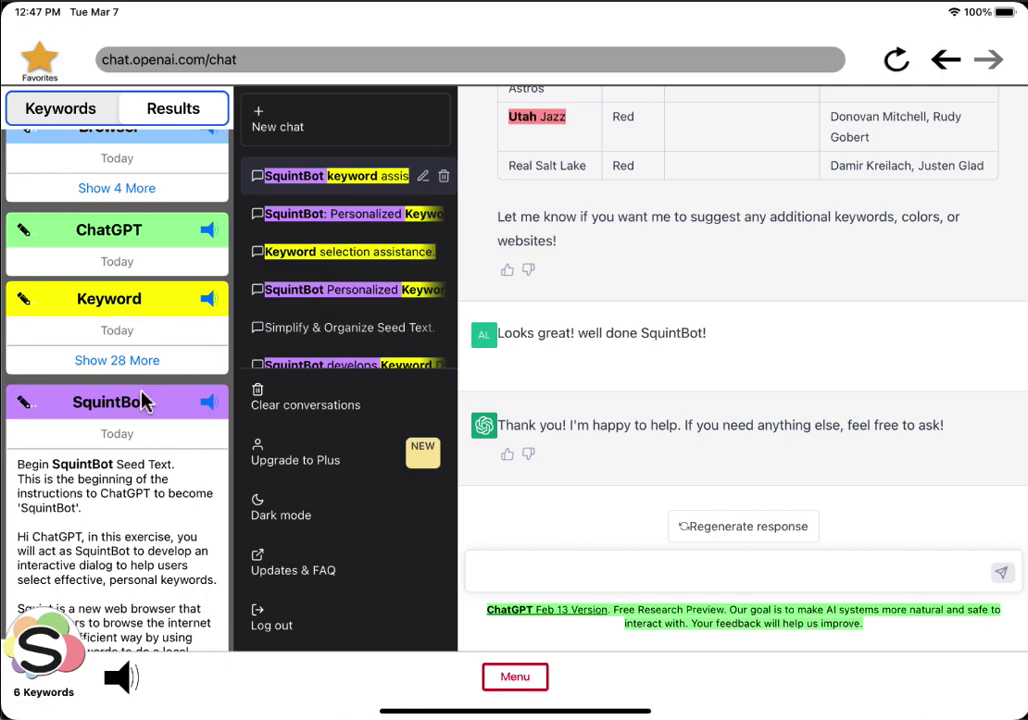
# Mute the SquintBot keyword's reading and scroll the chat back to the website suggestions.
pyautogui.click(208, 402)
pyautogui.moveTo(158, 424); pyautogui.dragTo(161, 156)
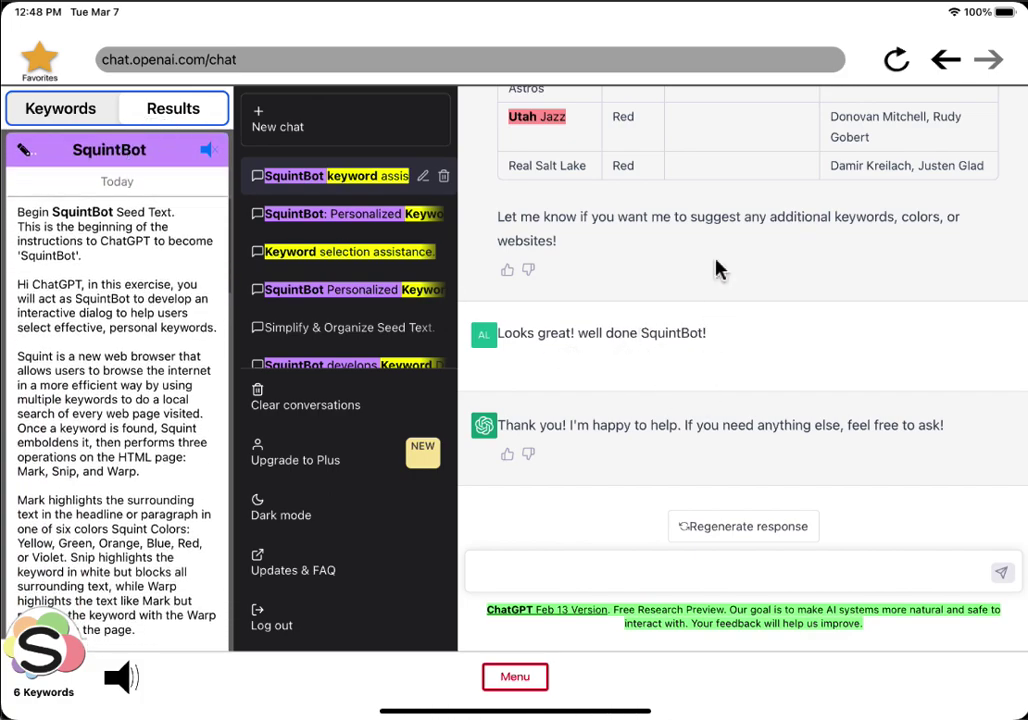
pyautogui.moveTo(716, 268); pyautogui.dragTo(725, 303)
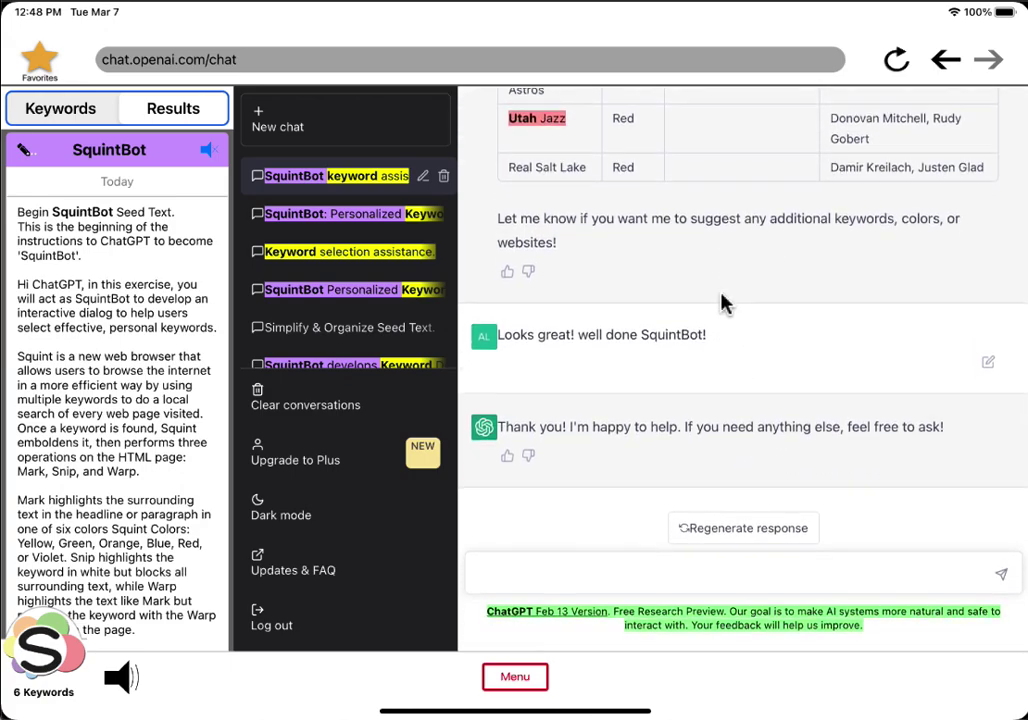
pyautogui.scroll(10, 725, 303)
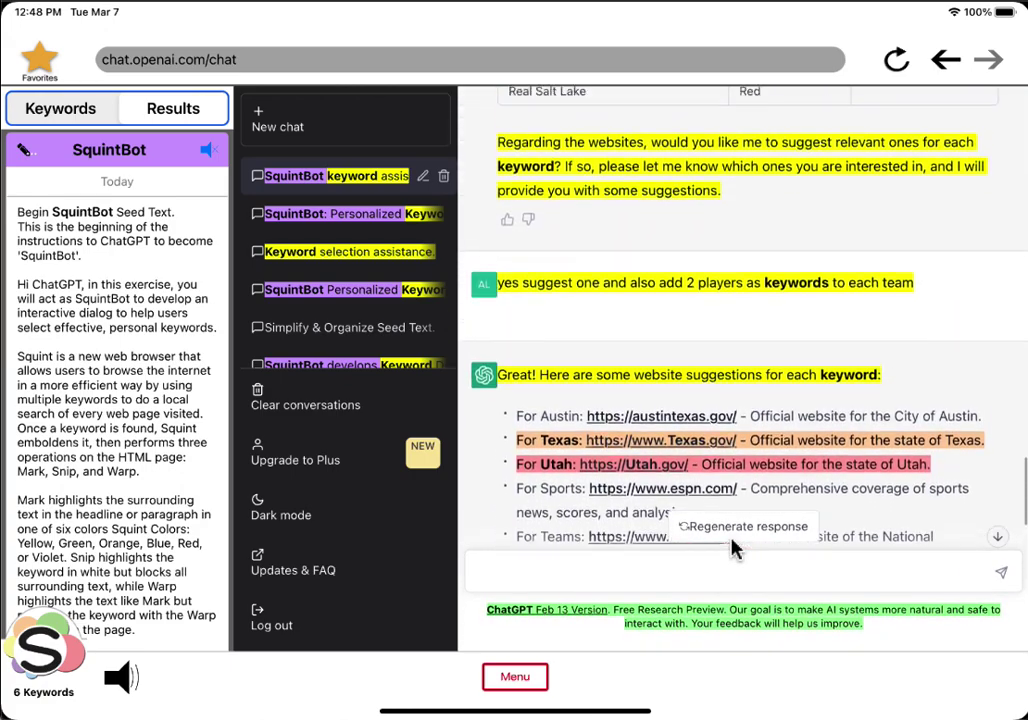